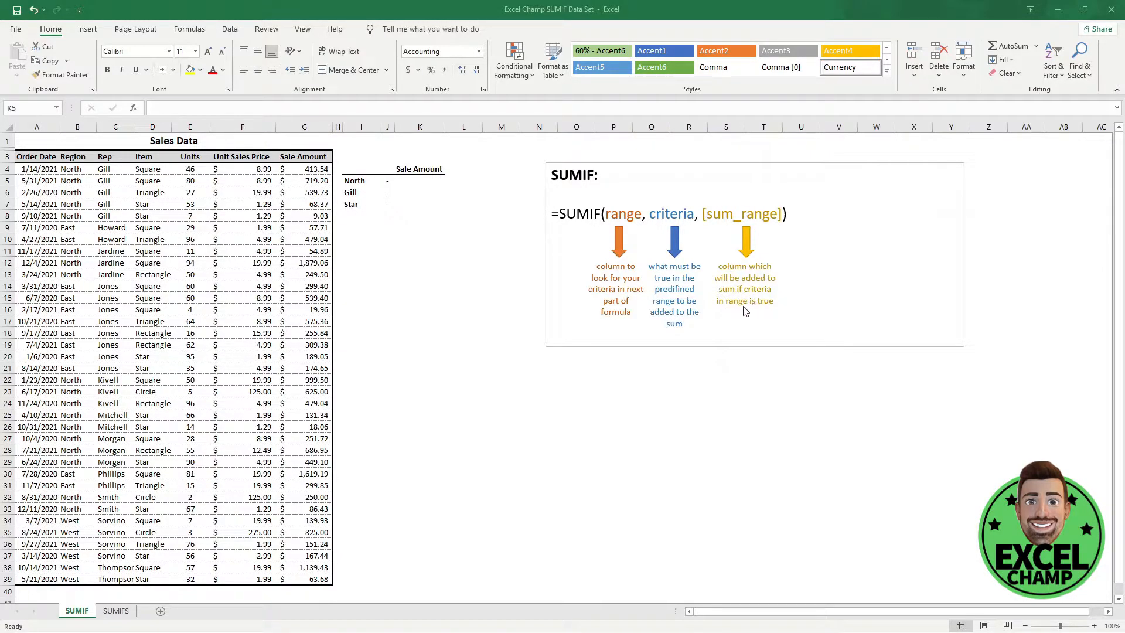
Step: Examine the sales table's column headers and the region, rep and item criteria listed in I5:I7
click(415, 182)
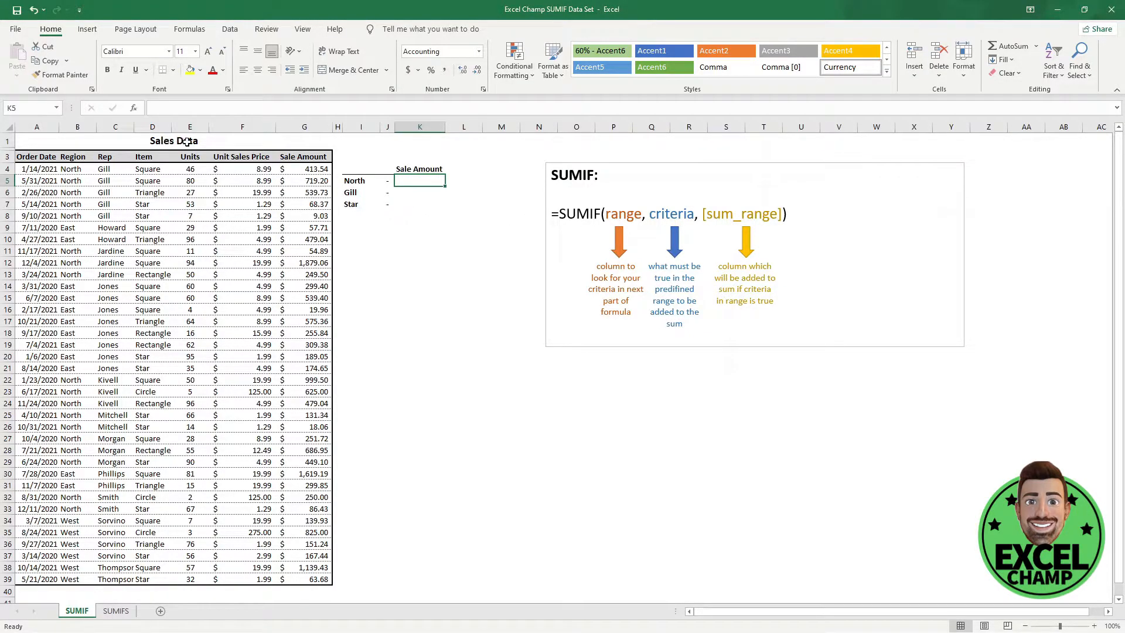
click(57, 156)
click(87, 156)
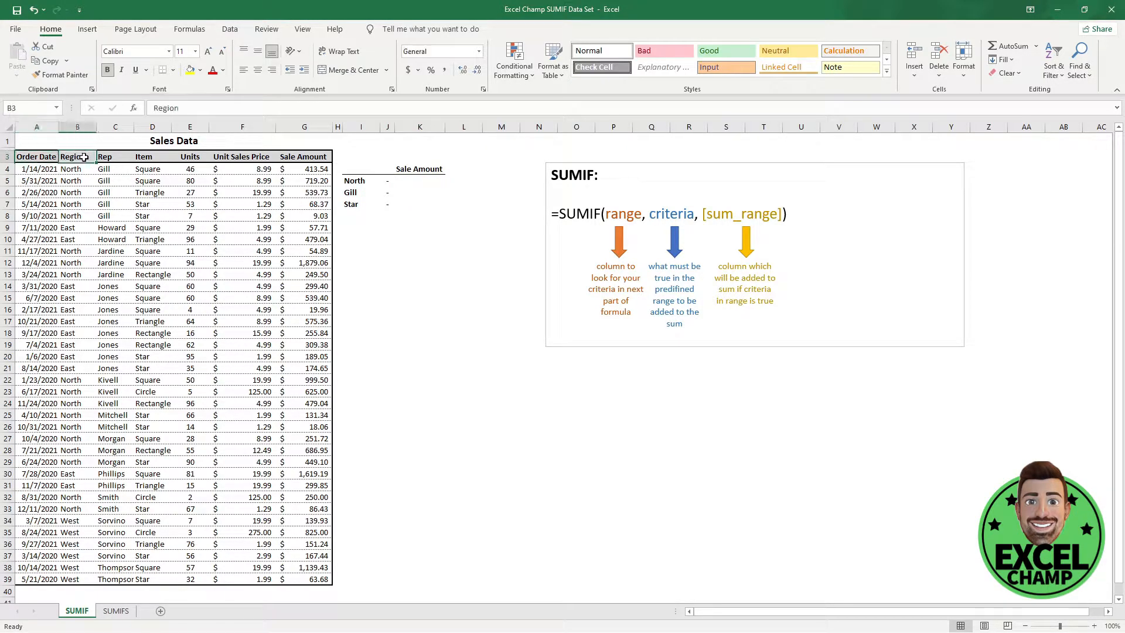
click(122, 157)
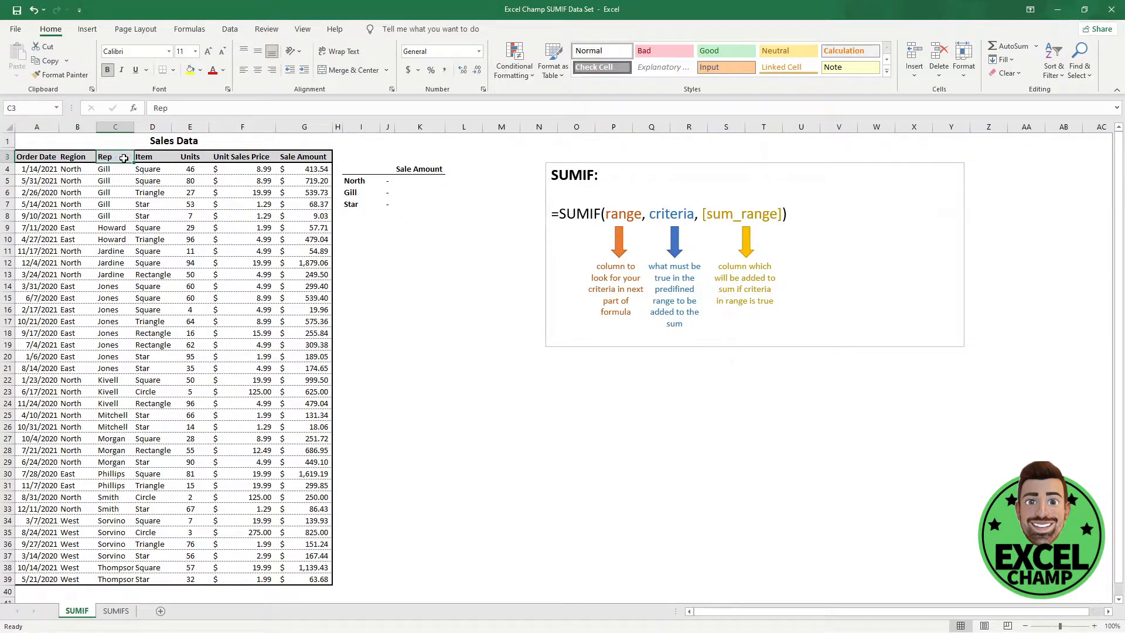
click(159, 157)
click(195, 158)
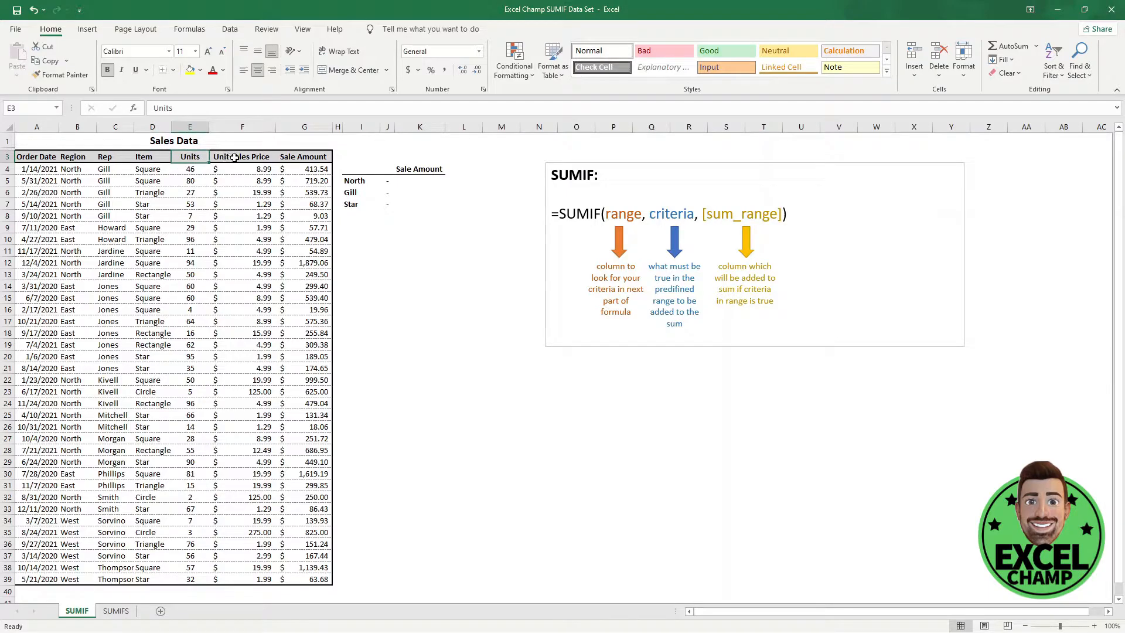
click(310, 157)
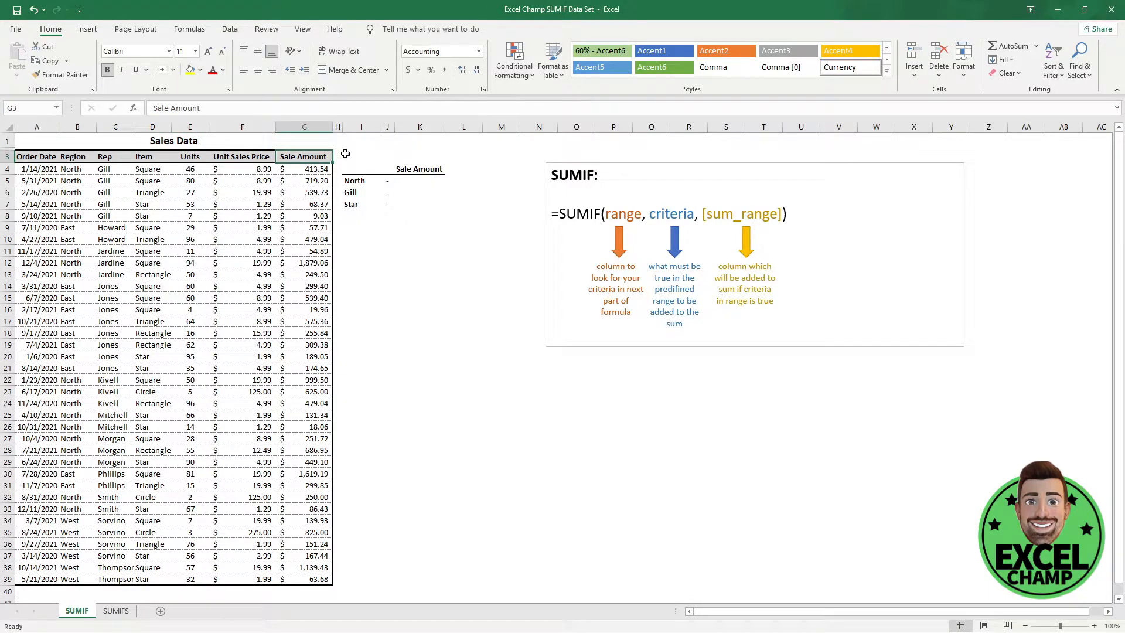
click(365, 182)
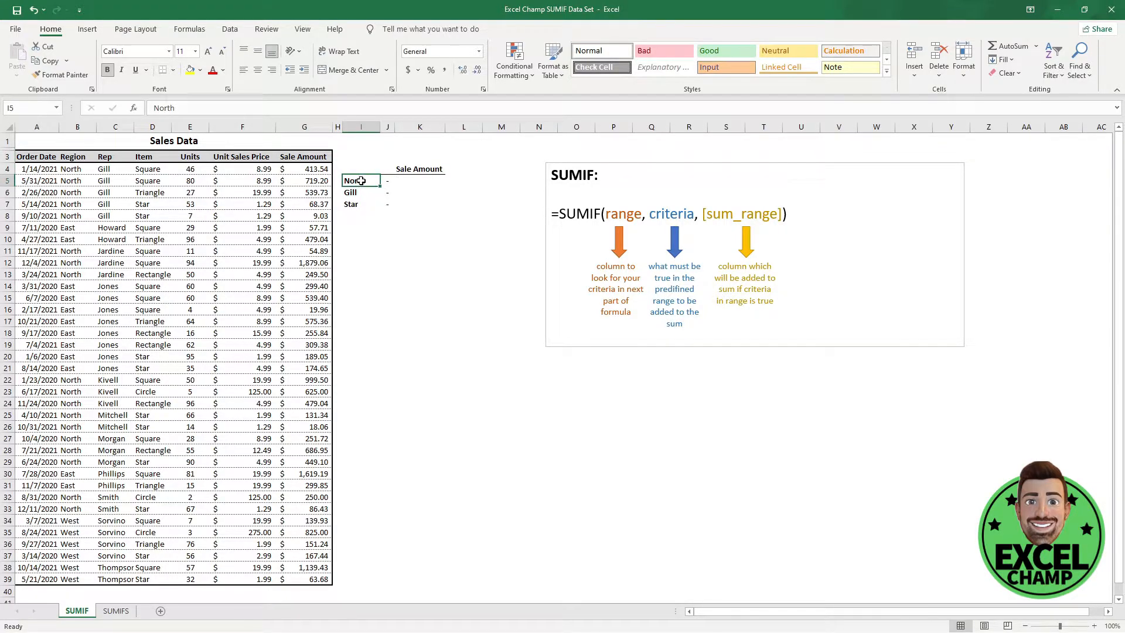
drag(360, 183, 359, 204)
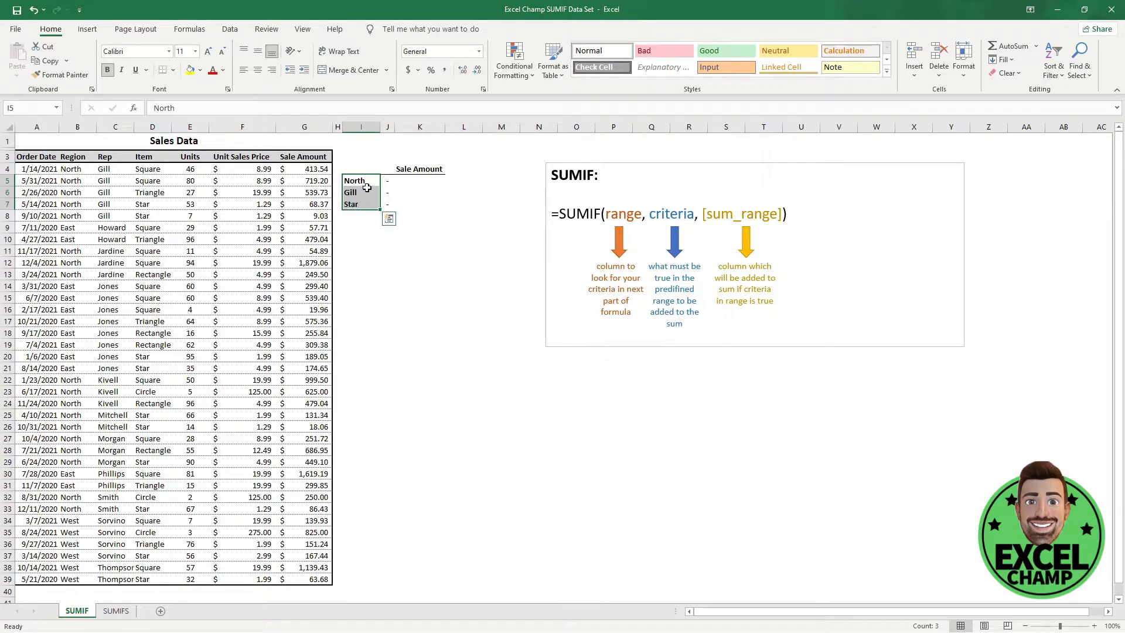
click(365, 179)
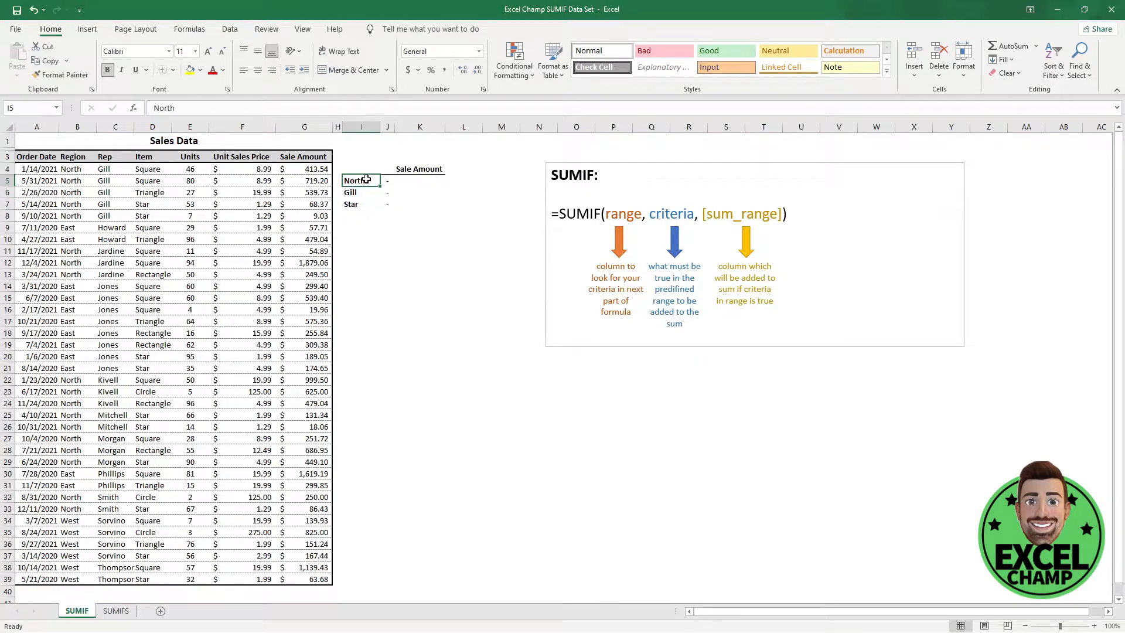
click(356, 194)
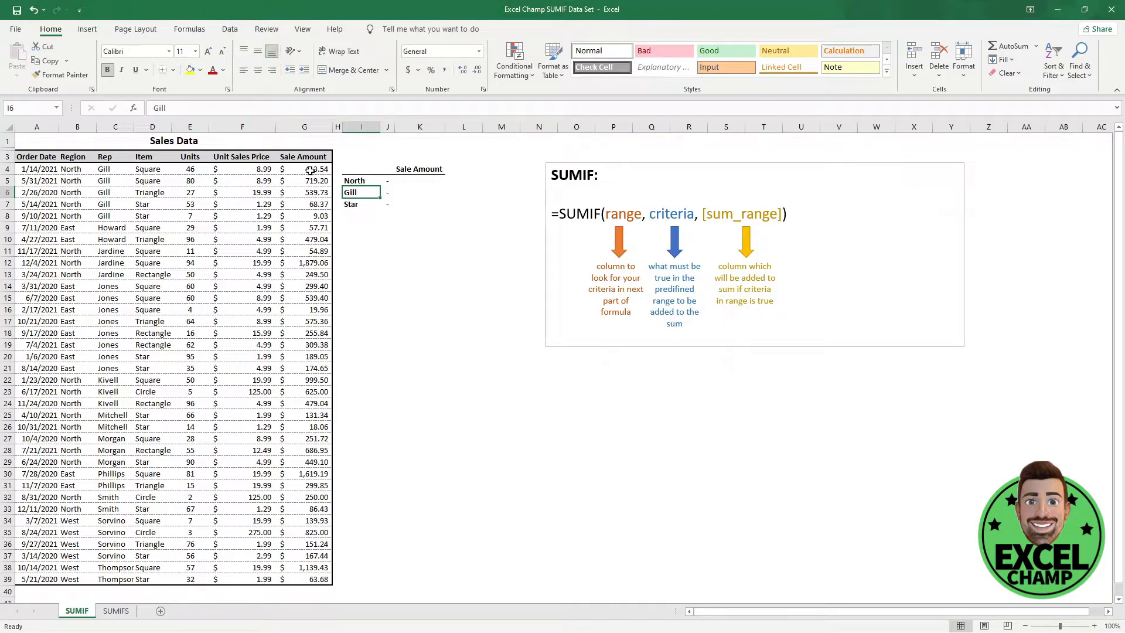
click(360, 204)
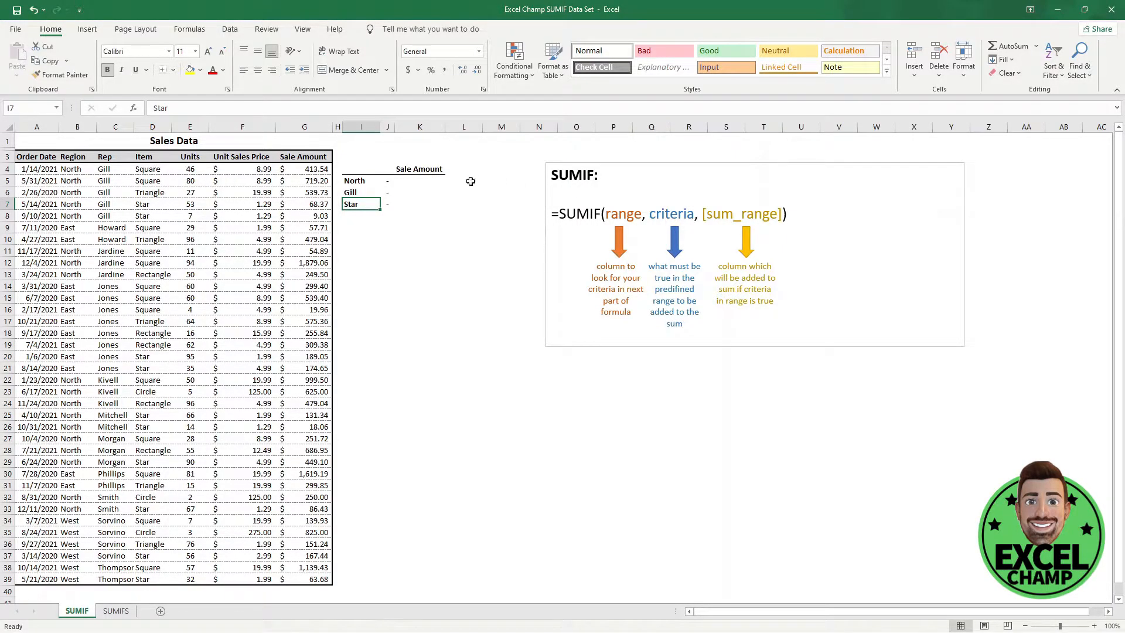
Step: Enter =SUMIF(B4:B39,I5,G4:G39) in K5 to total the sale amounts for the North region
click(424, 181)
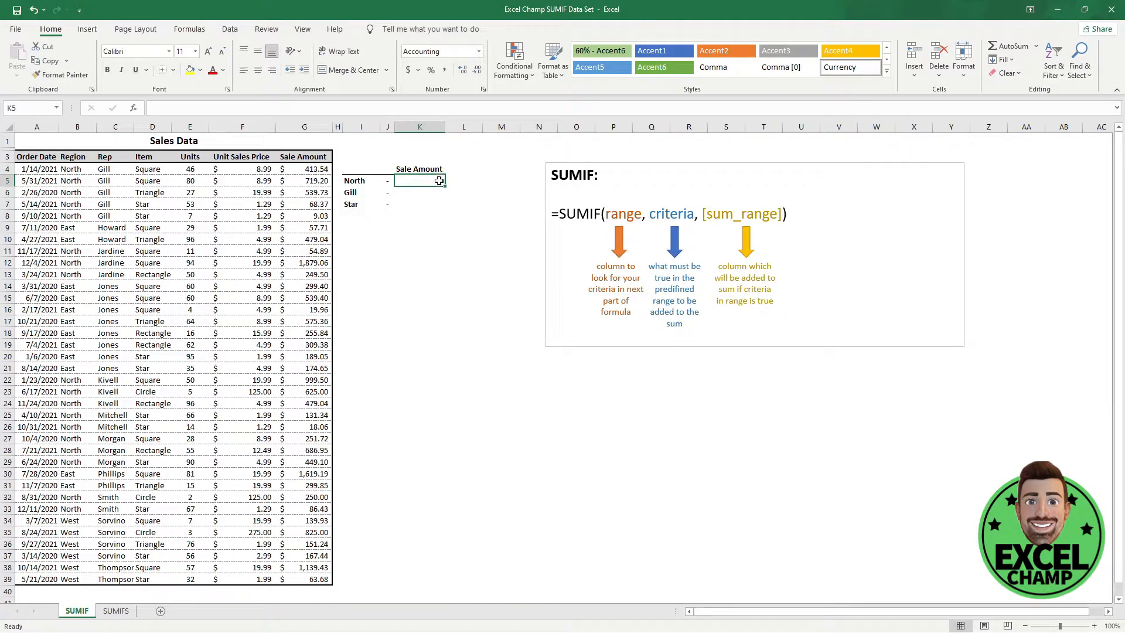
text(=sumif)
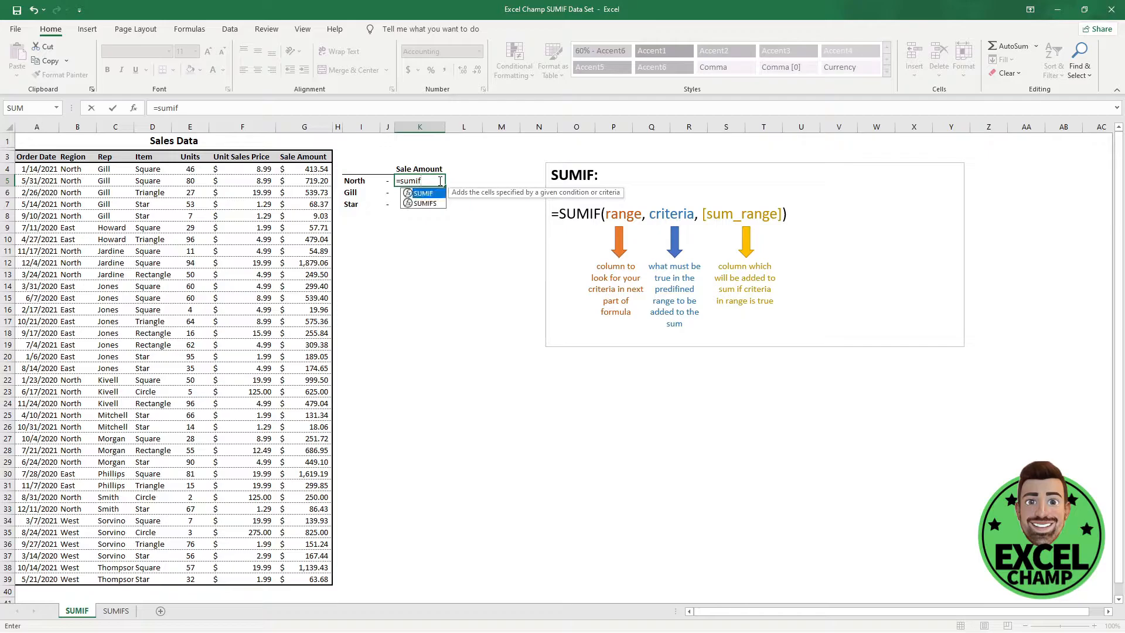
text(()
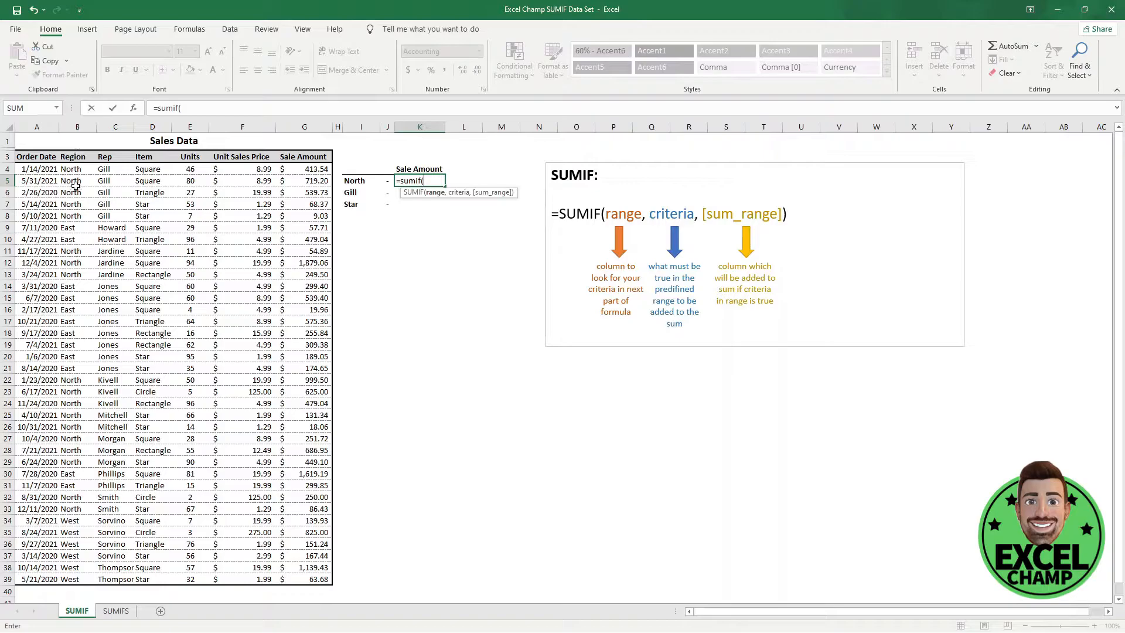
drag(75, 169, 77, 578)
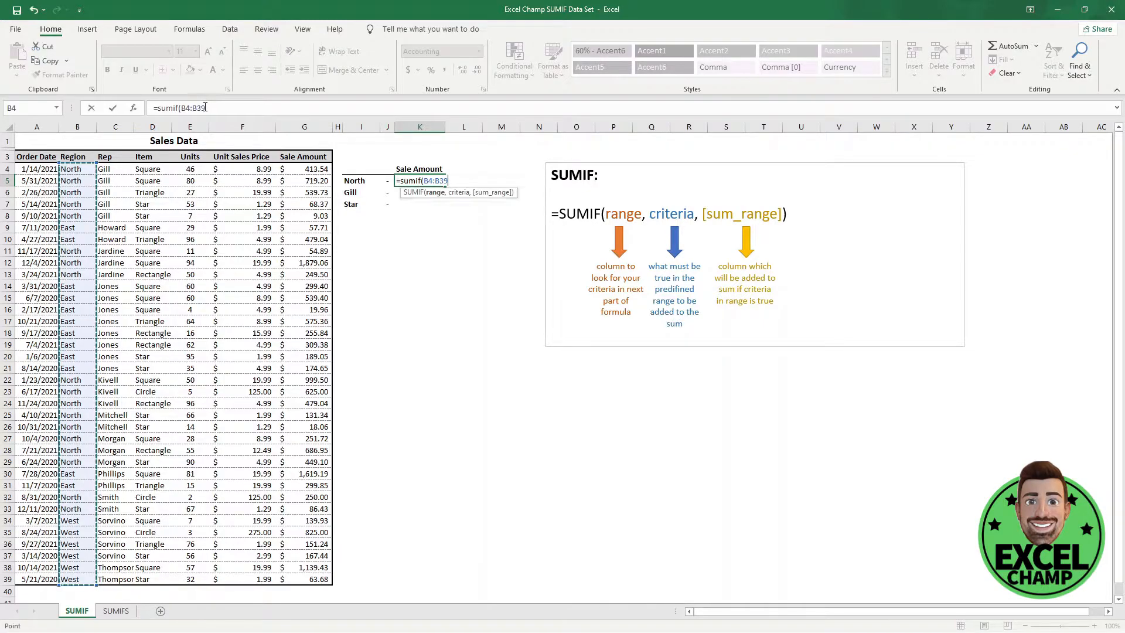
click(215, 107)
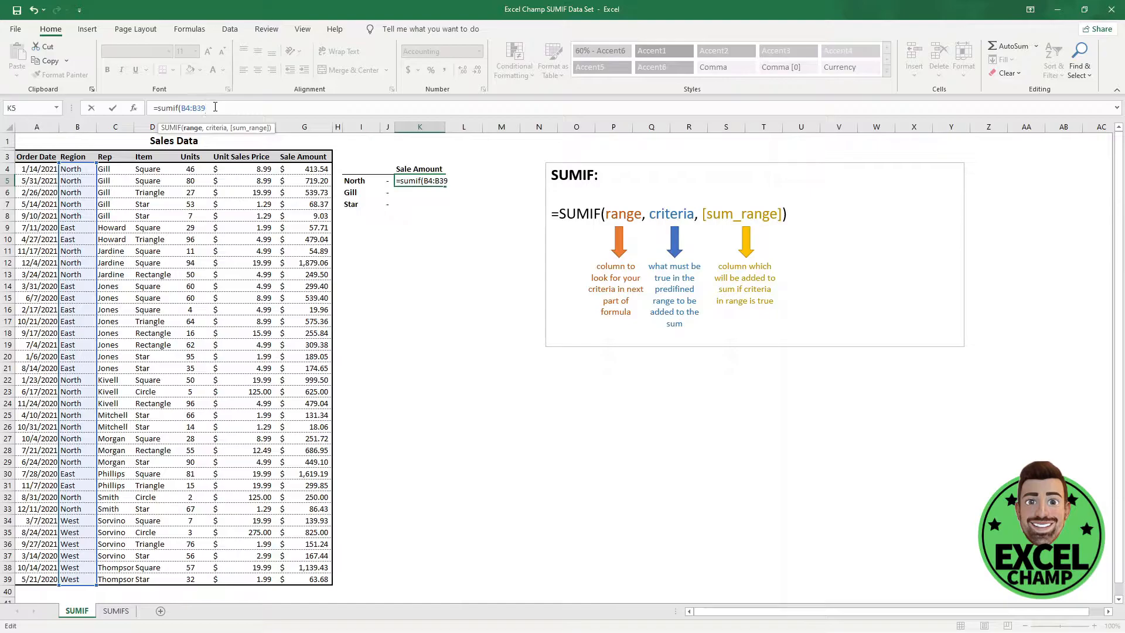
text(,)
click(357, 182)
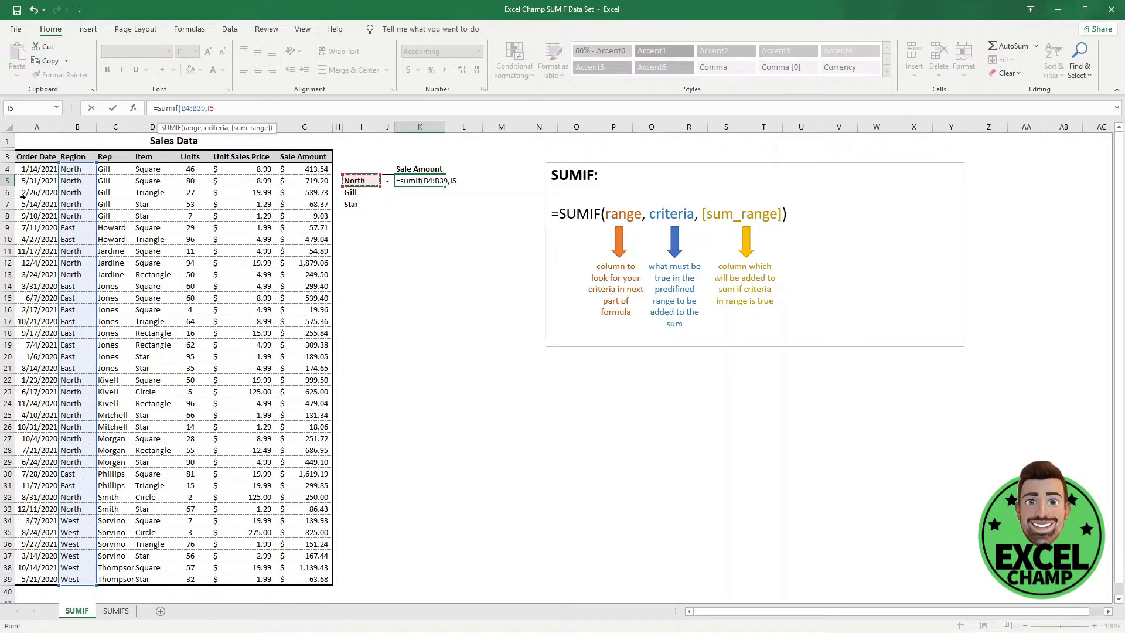
text(,)
drag(312, 170, 302, 579)
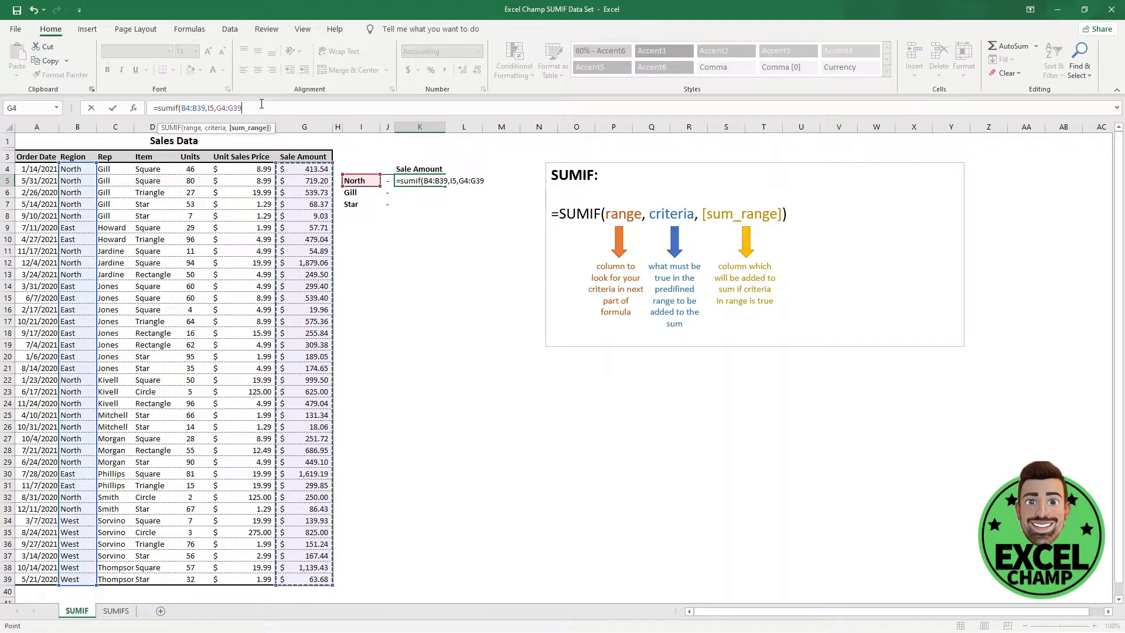
text())
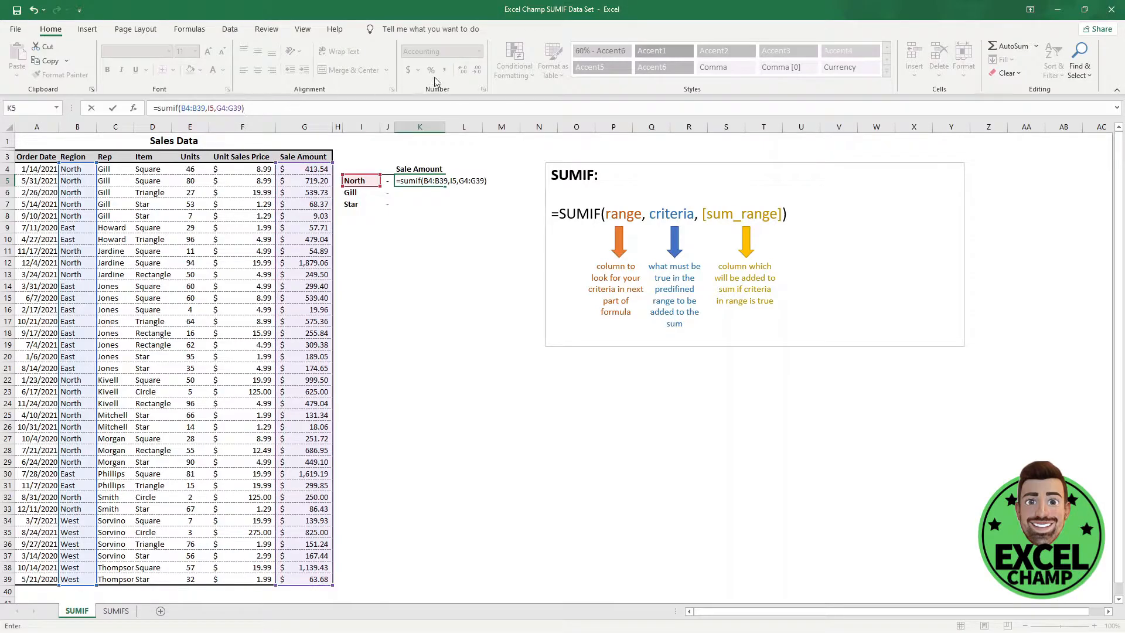
key(Return)
click(432, 181)
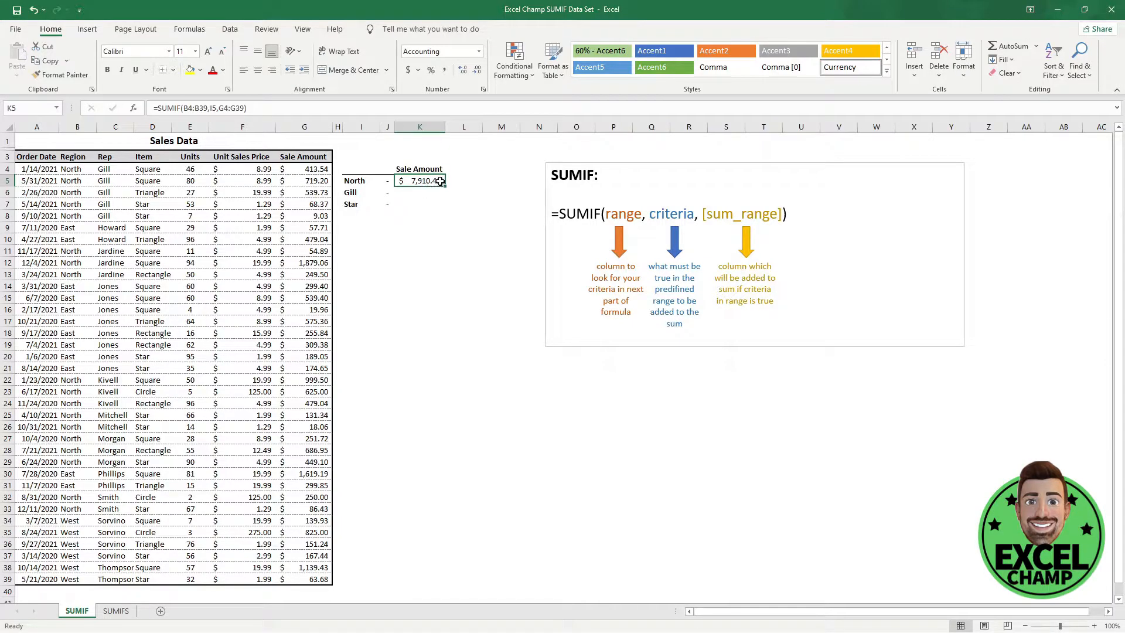
Step: Enter =SUMIF(C4:C39,I6,G4:G39) in K6 to total the sale amounts for the rep named in I6
click(414, 191)
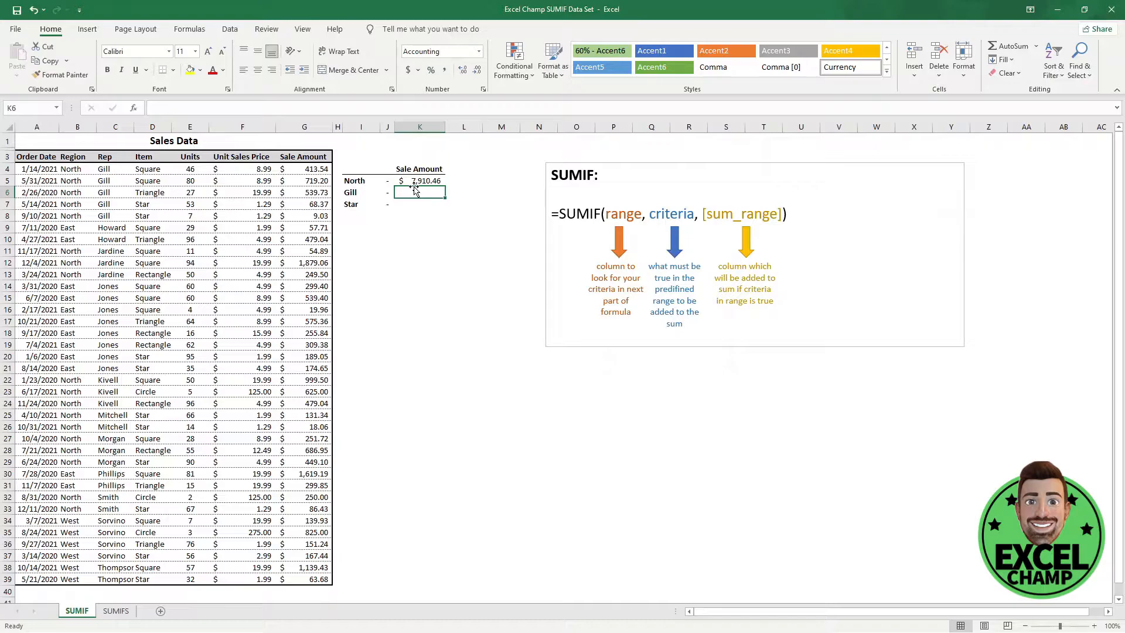
text(=sumif)
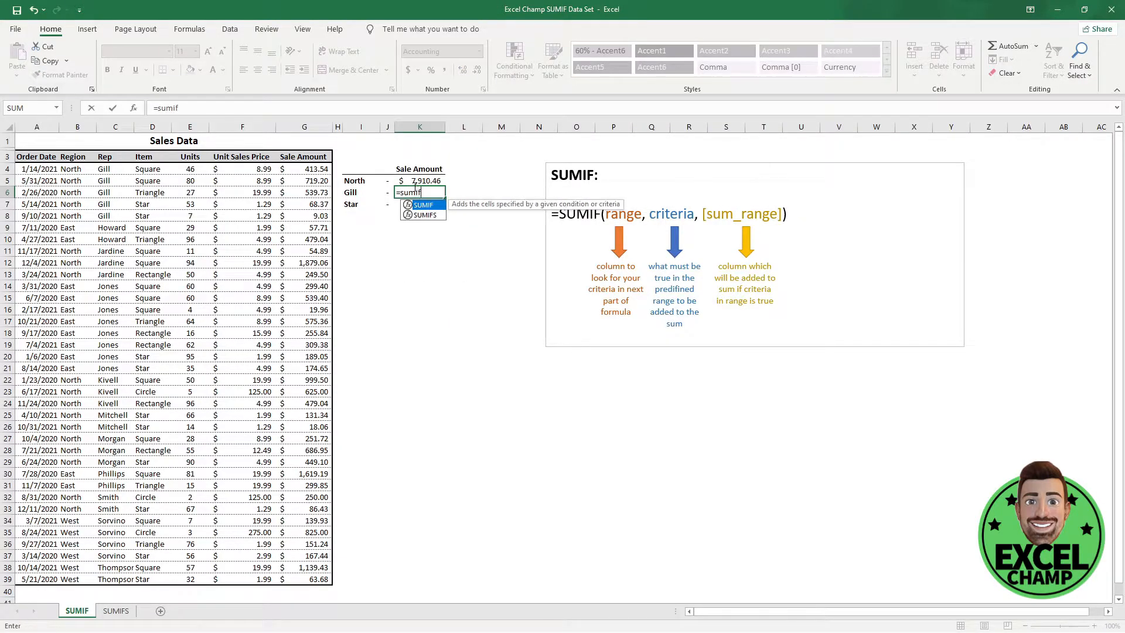
text(()
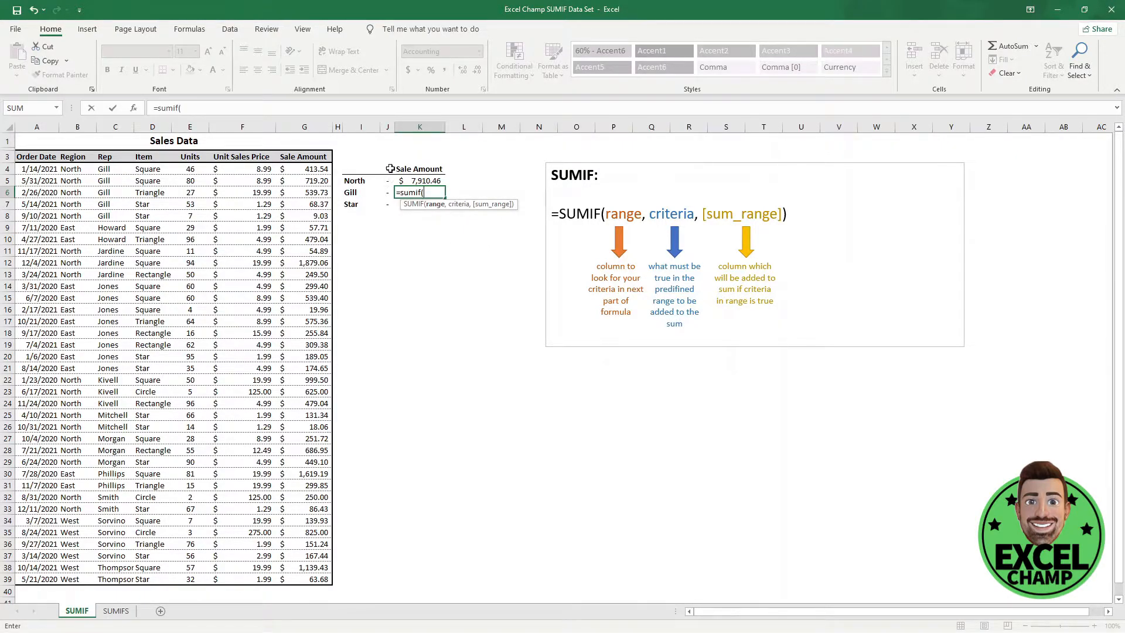
drag(106, 169, 106, 578)
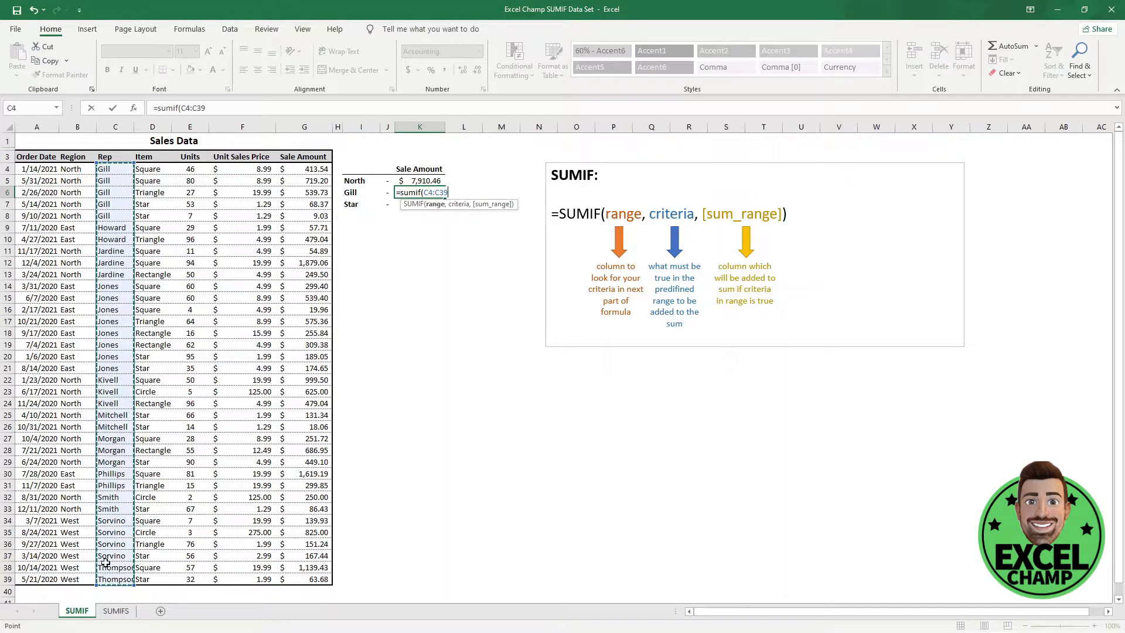
click(228, 111)
text(,)
click(359, 193)
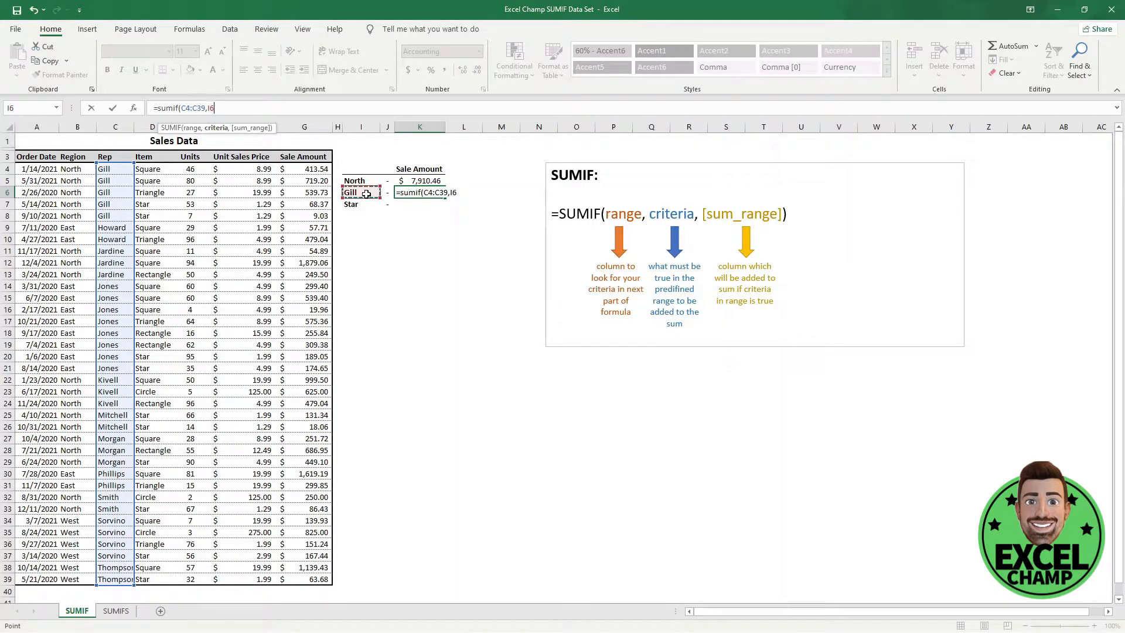
text(,)
drag(318, 168, 322, 579)
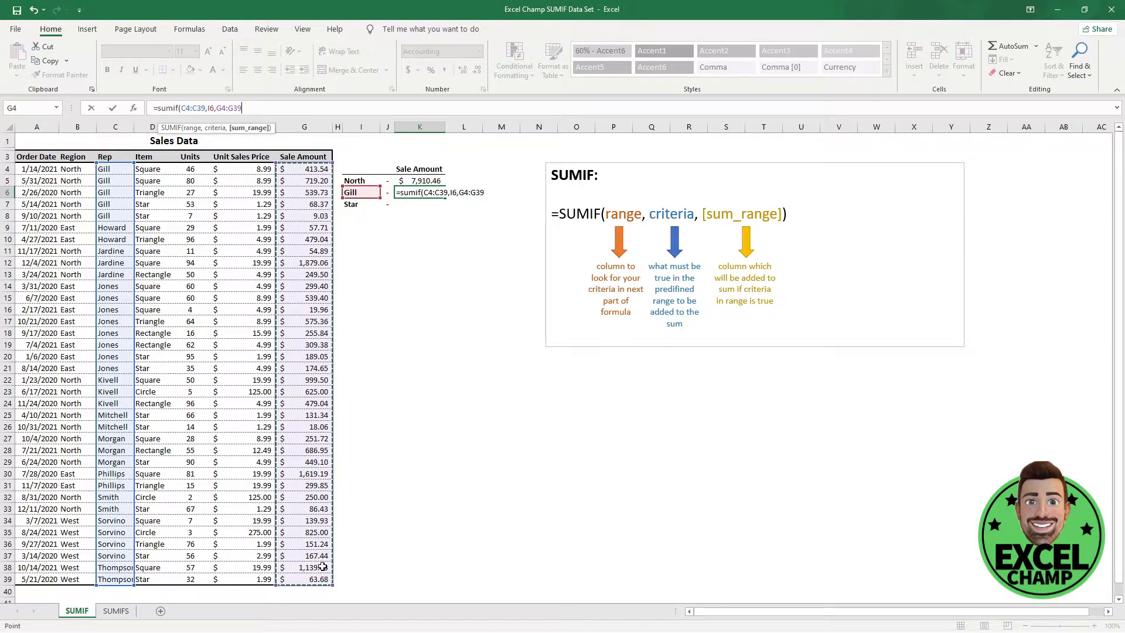
text())
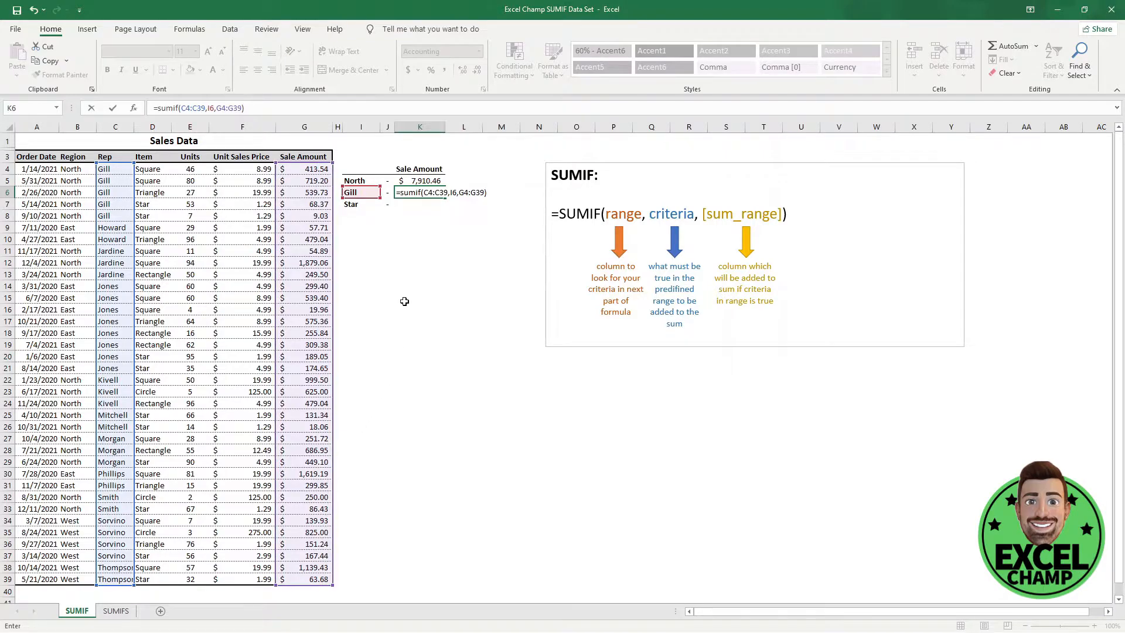
key(Return)
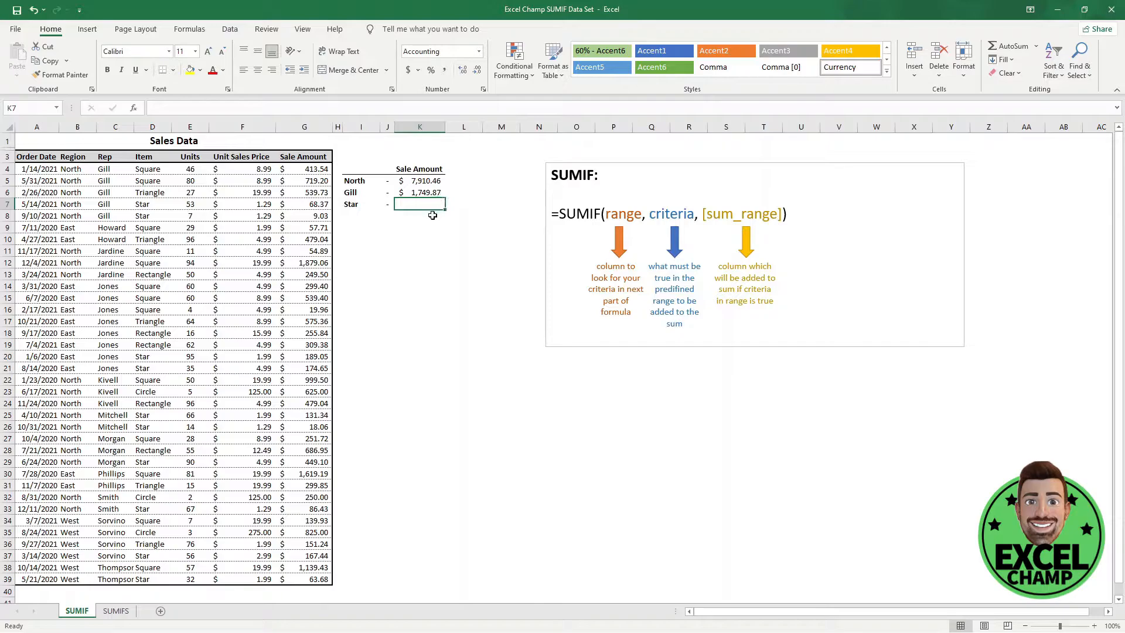
Step: Enter =SUMIF(D4:D39,I7,G4:G39) in K7 to total the sale amounts for the Star item
text(=sum)
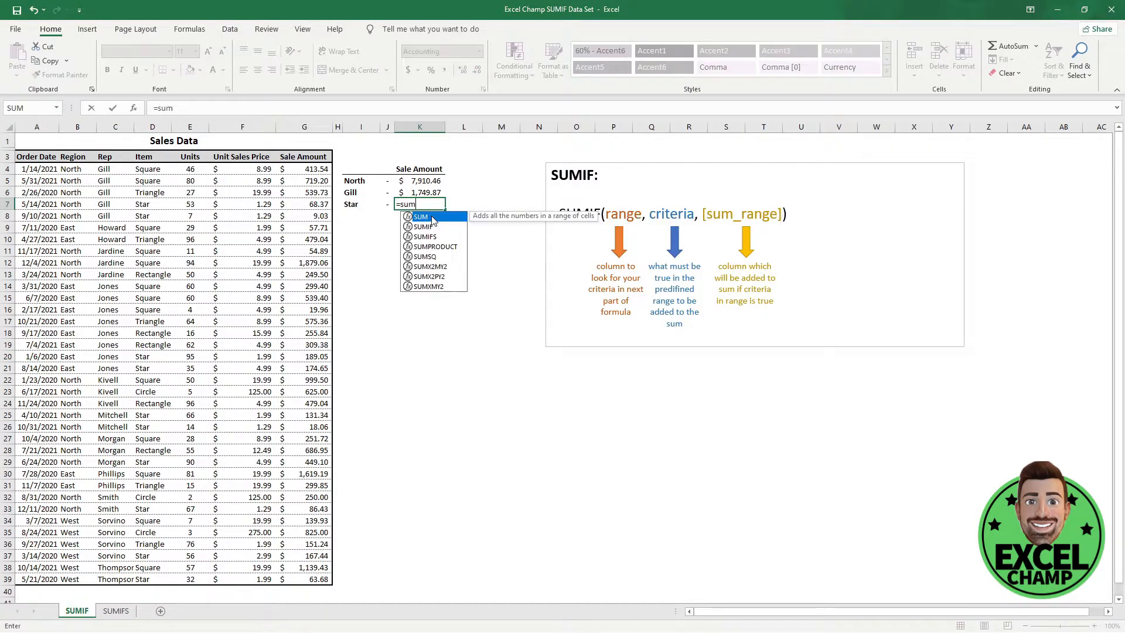
text(if()
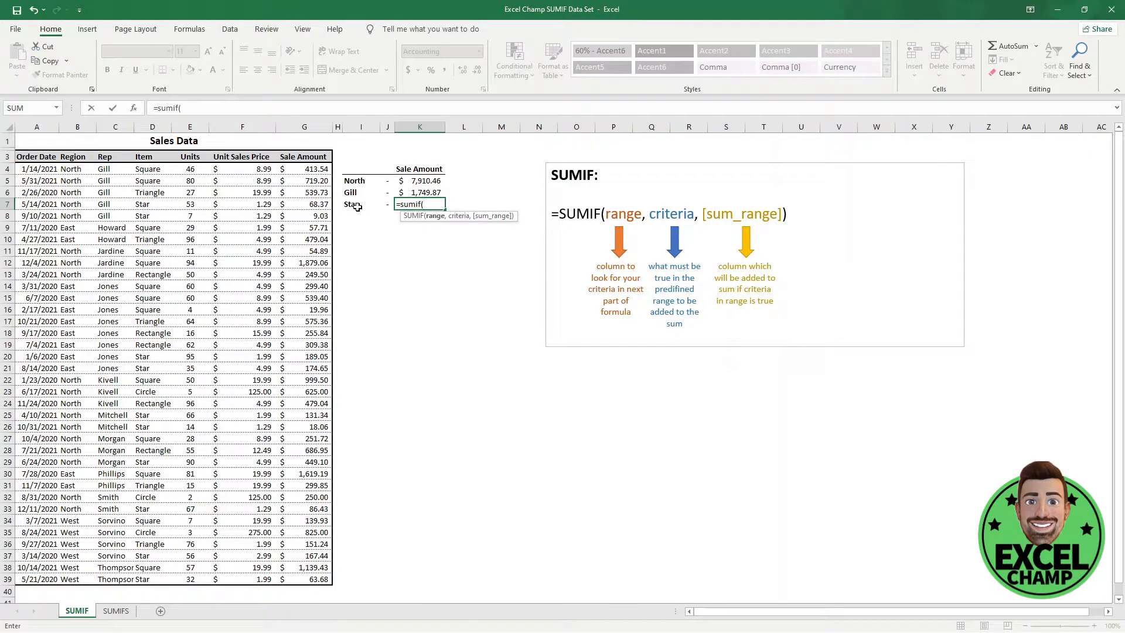
drag(151, 170, 147, 567)
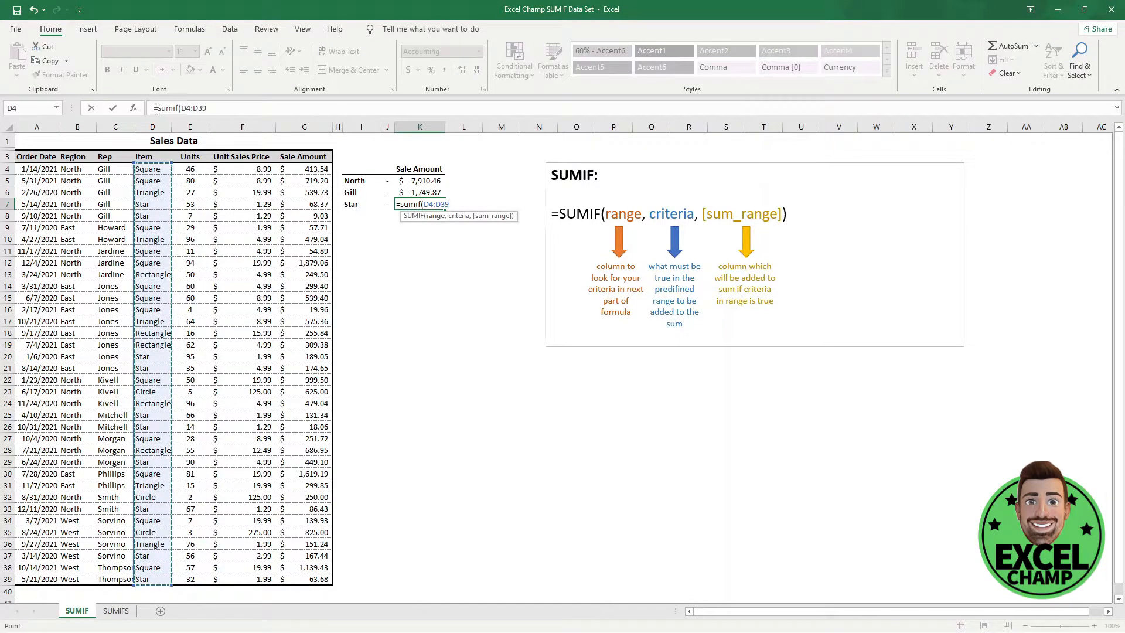
text(,)
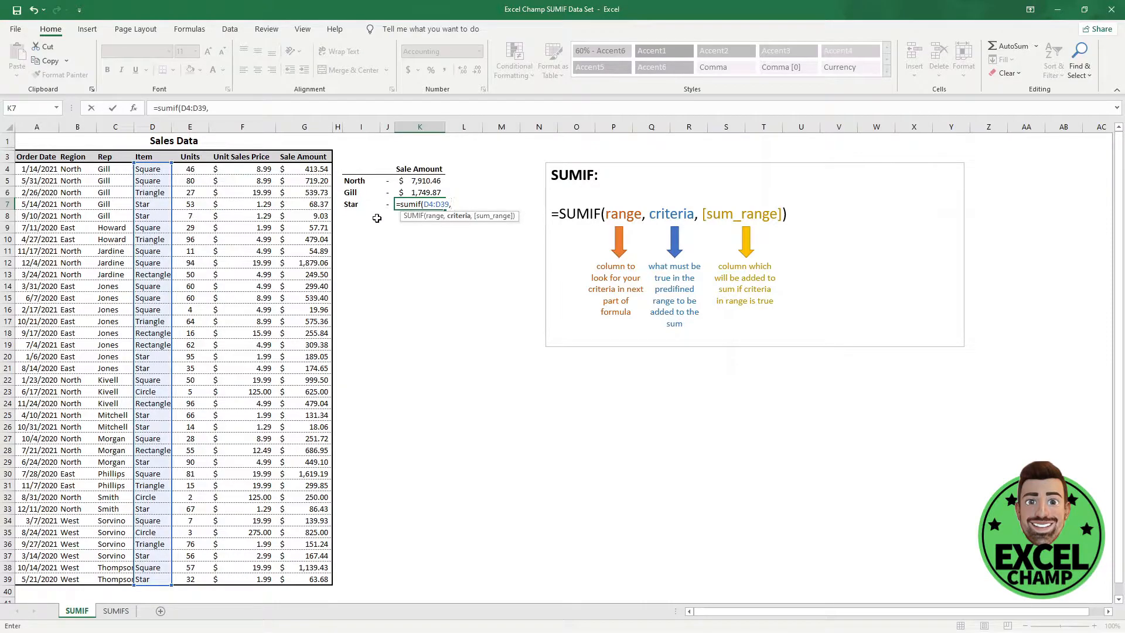
click(359, 206)
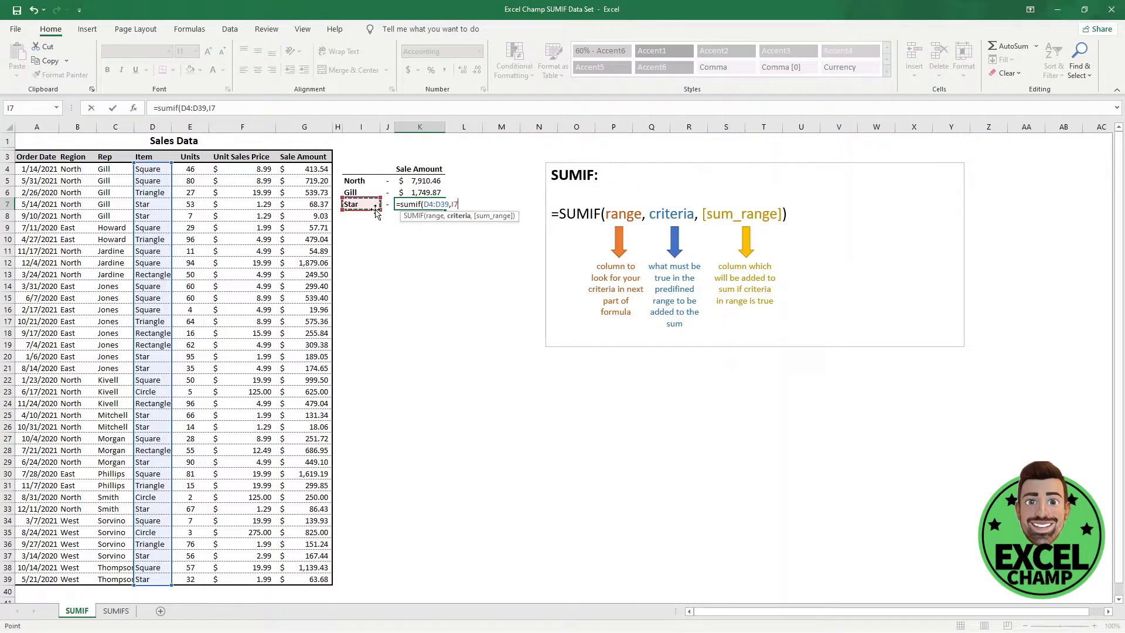
text(,)
drag(315, 174, 315, 579)
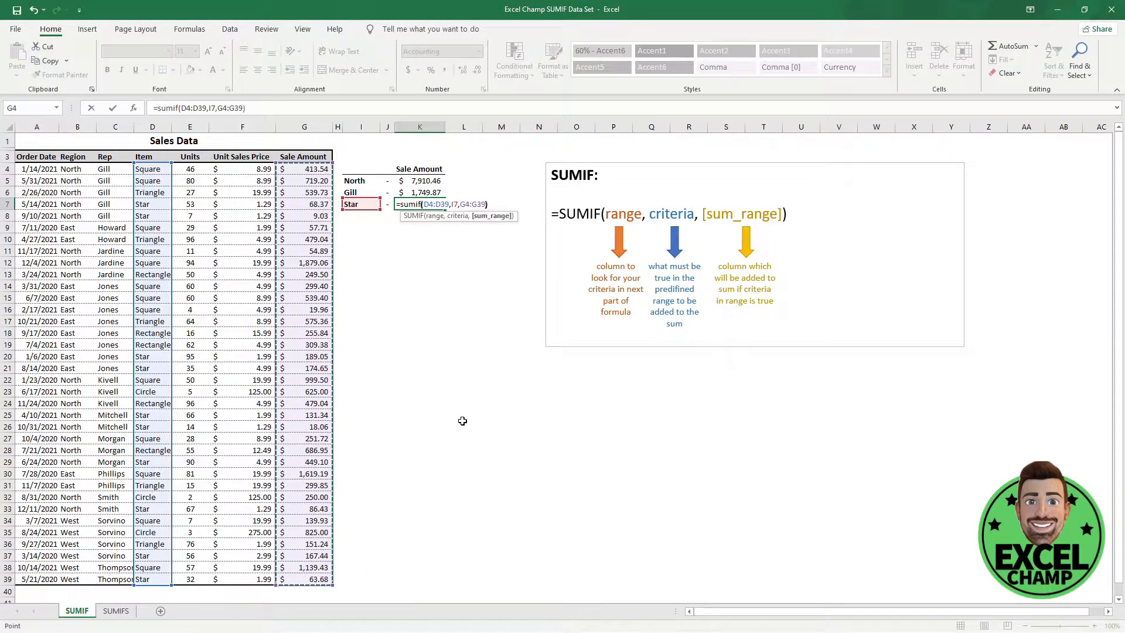
text())
key(Return)
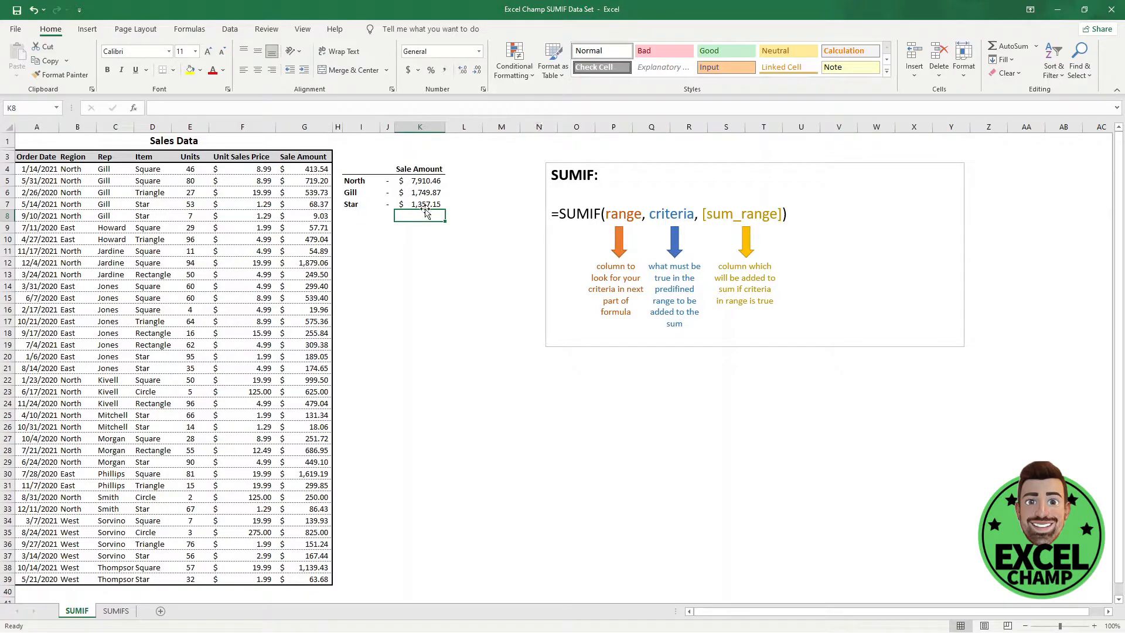
Step: Switch to the SUMIFS worksheet
click(360, 205)
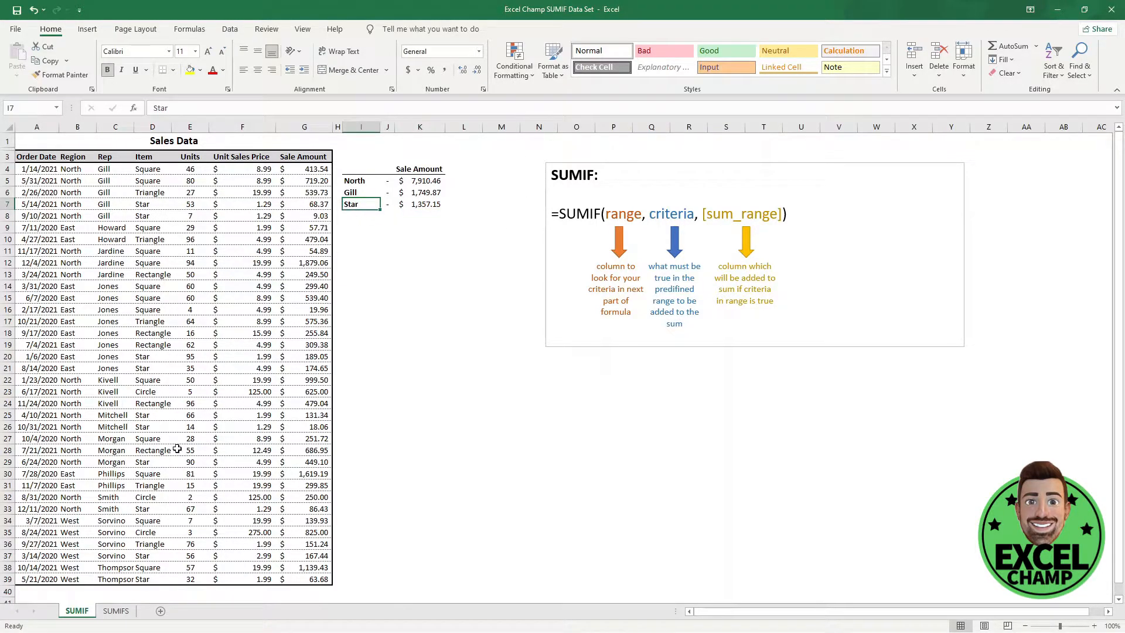
click(123, 611)
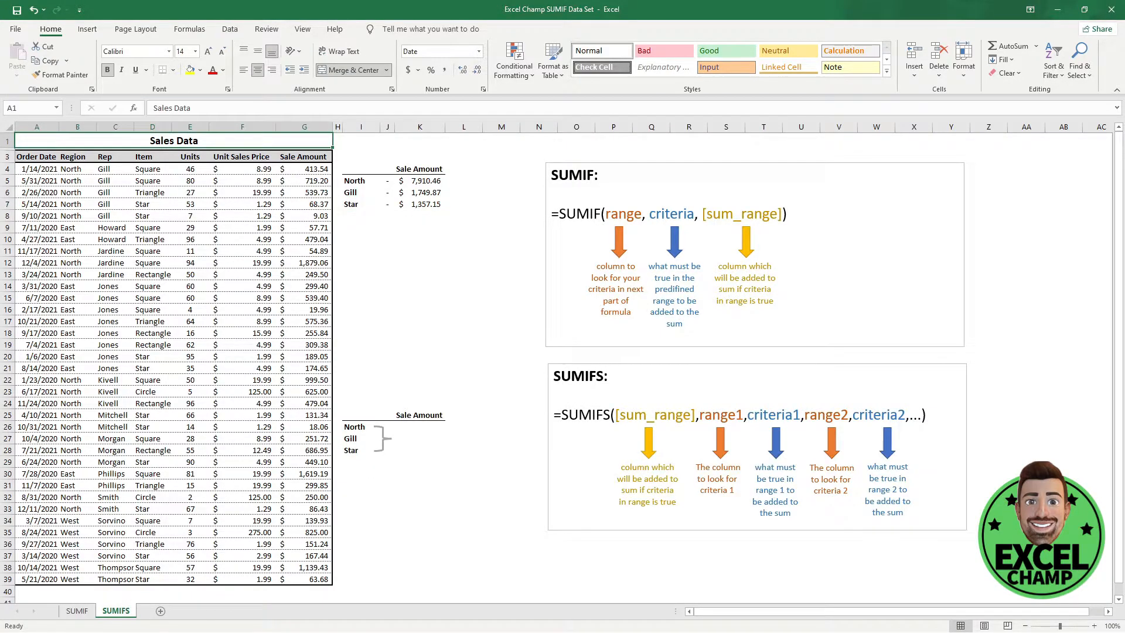